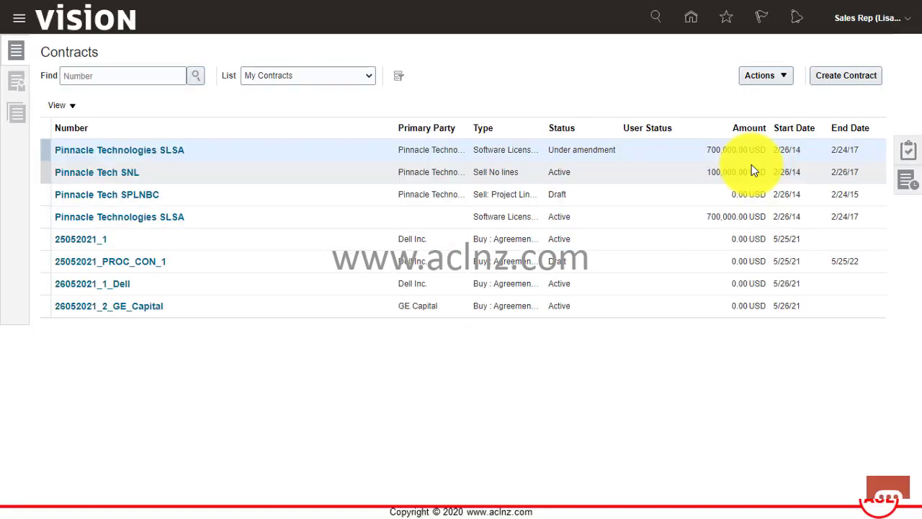
Check the application version information from the settings and actions menu.
click(908, 28)
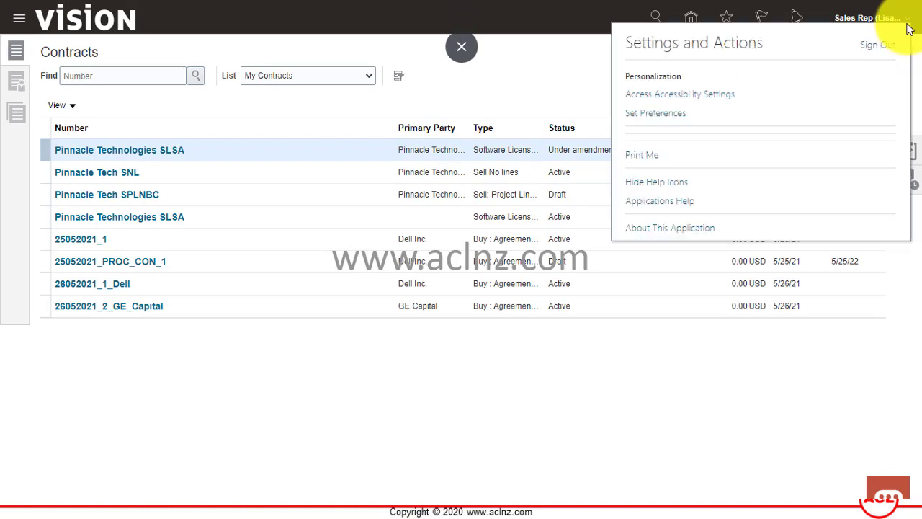
click(687, 229)
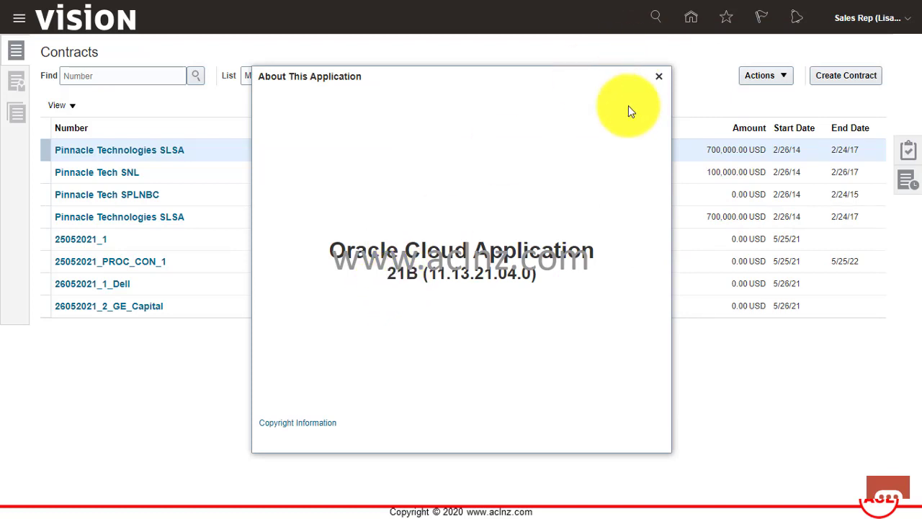
click(658, 76)
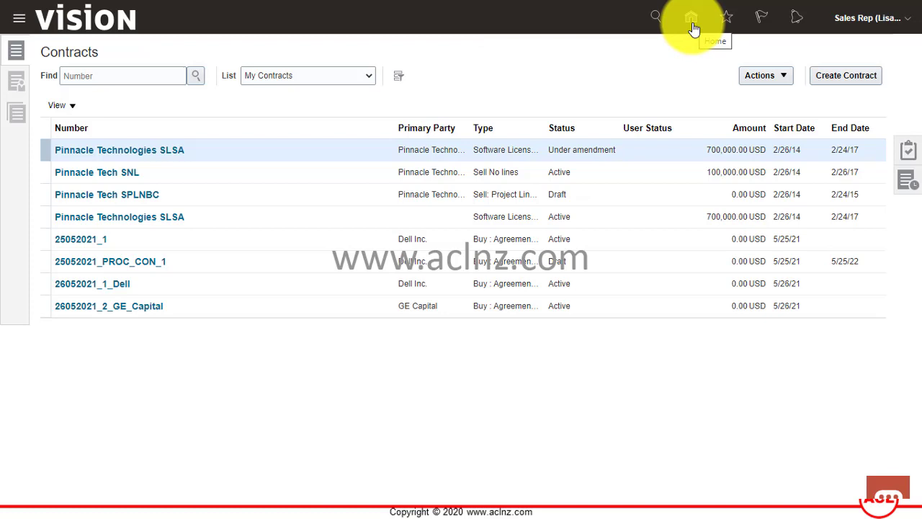
Search Manage Contract Templates for template numbers starting with 26.
click(910, 152)
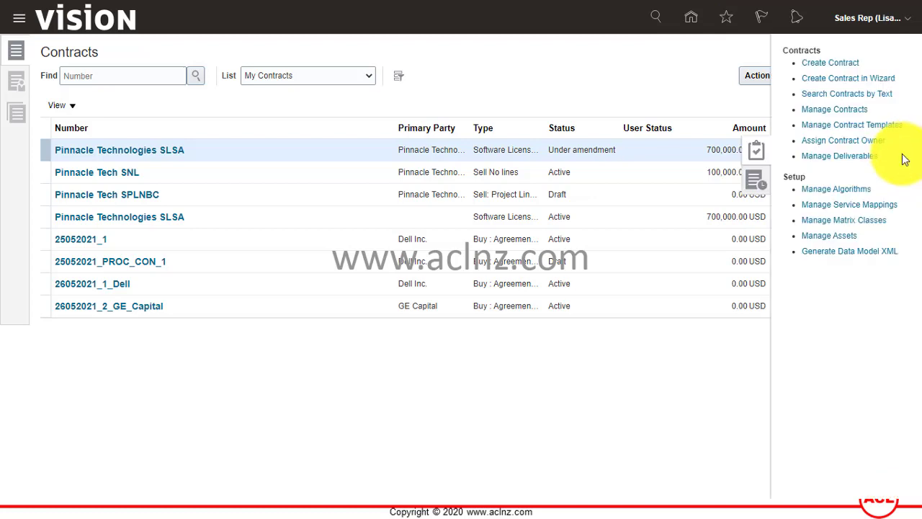
click(872, 128)
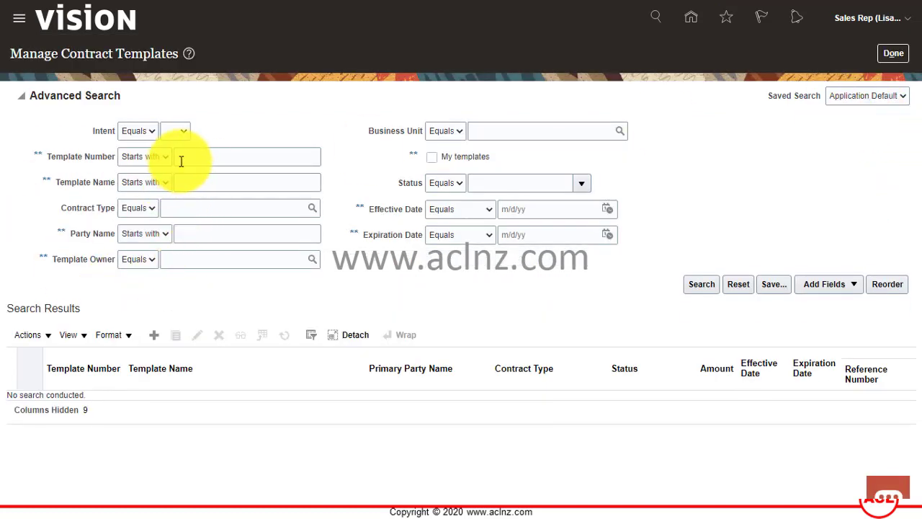
click(224, 157)
text(2)
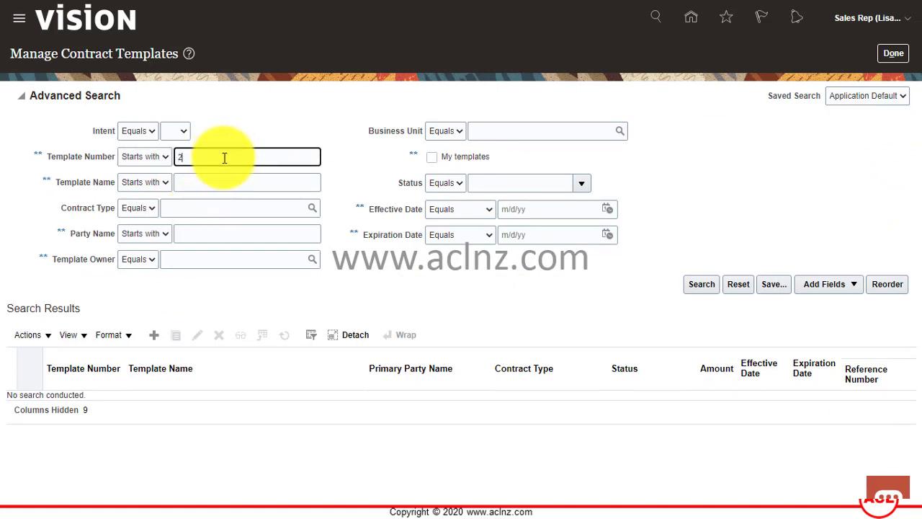
text(6)
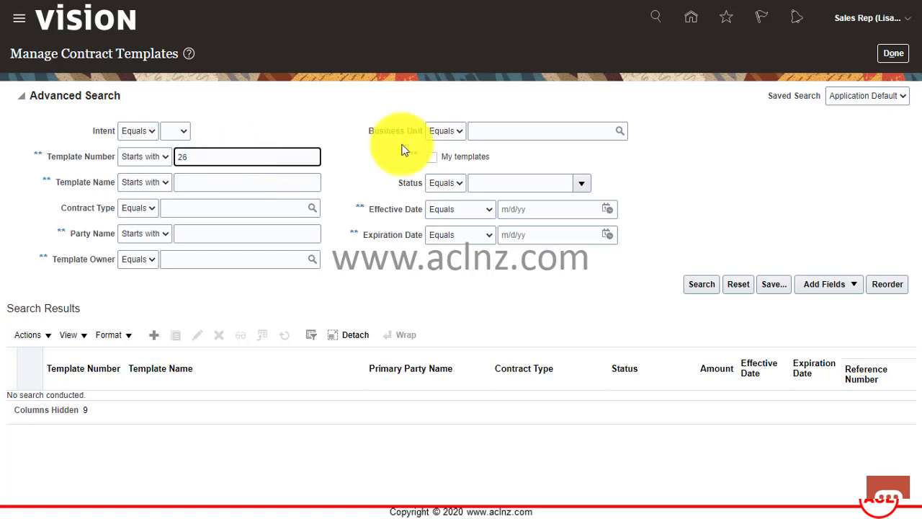
click(703, 285)
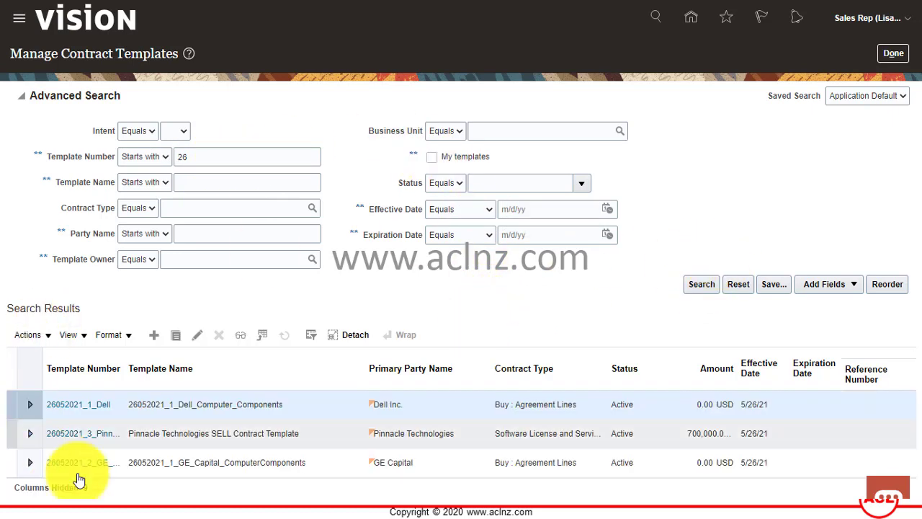
Select the Dell computer components template and open it for editing.
click(183, 463)
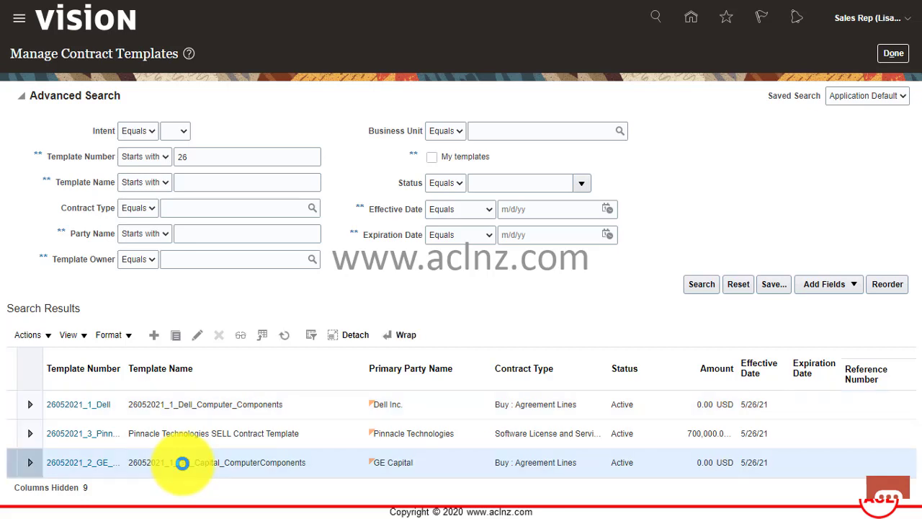
click(193, 402)
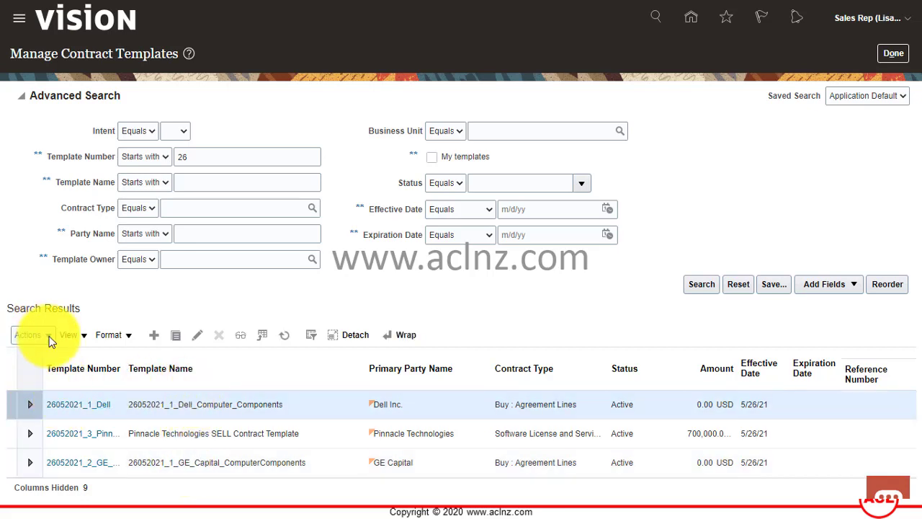
click(29, 335)
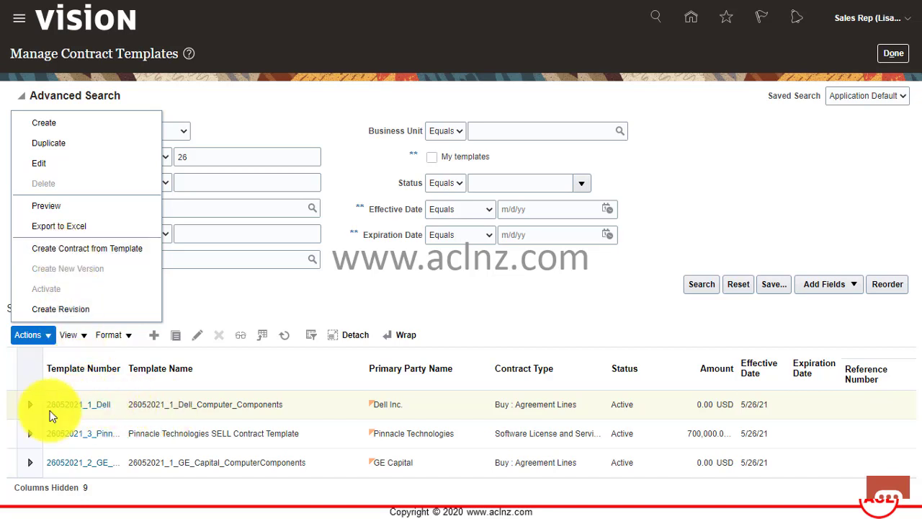
click(74, 404)
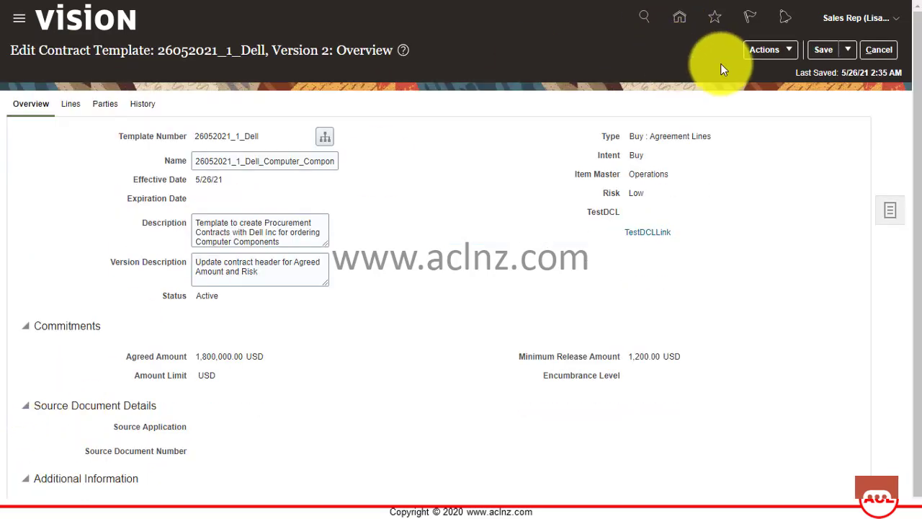
Start a contract from the Dell template with number 28052021_1.
click(788, 47)
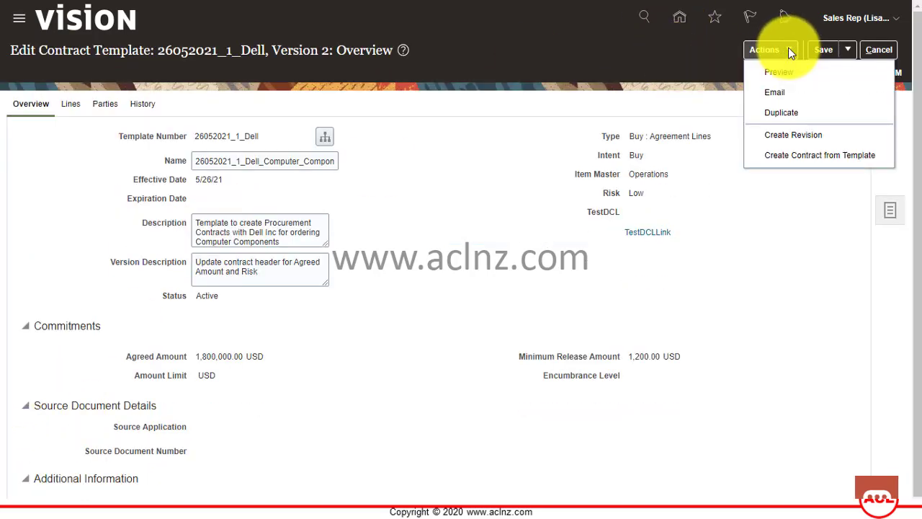
click(810, 162)
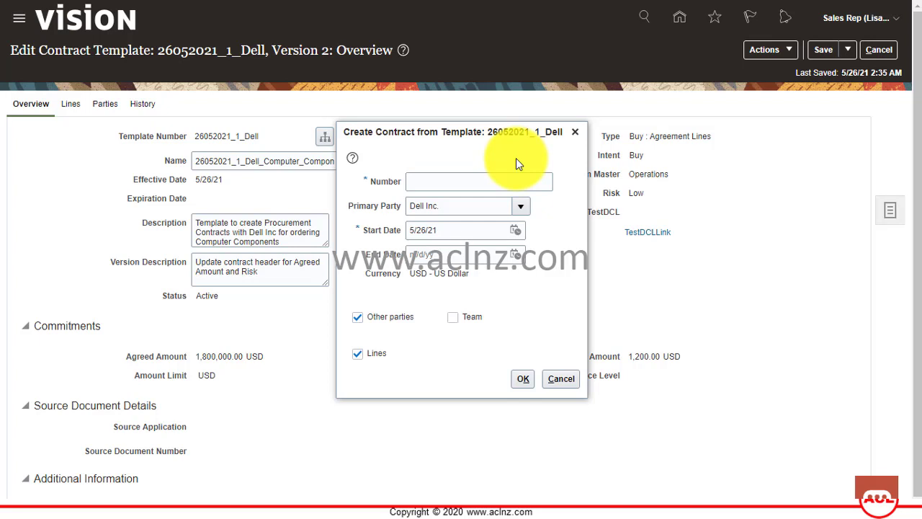
click(474, 181)
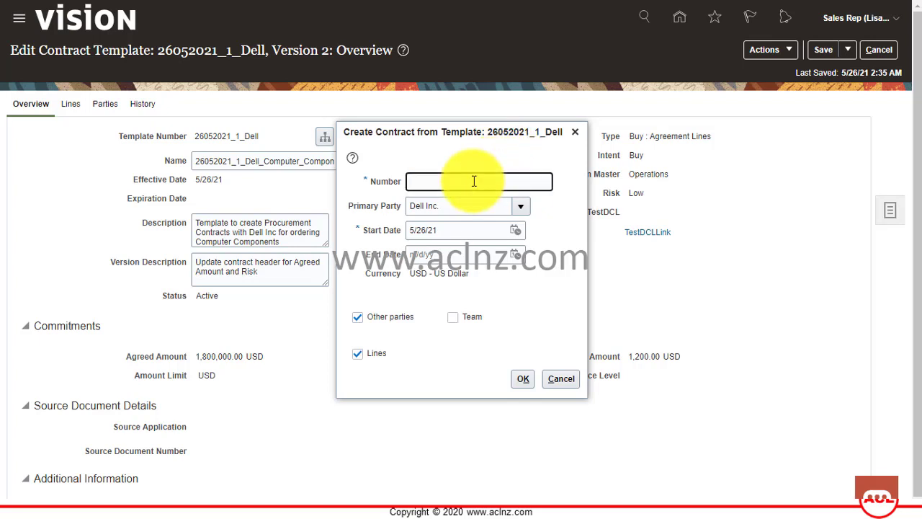
text(2)
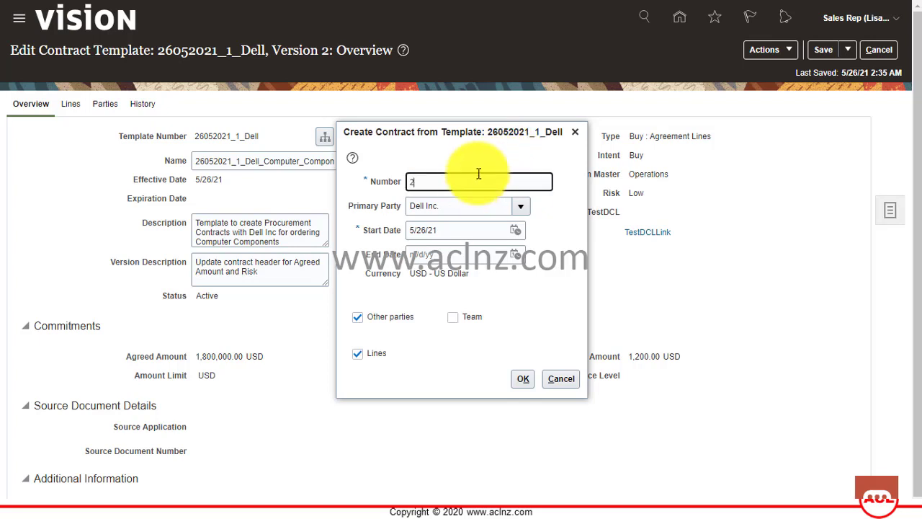
text(8)
text(05)
text(2021_)
text(1)
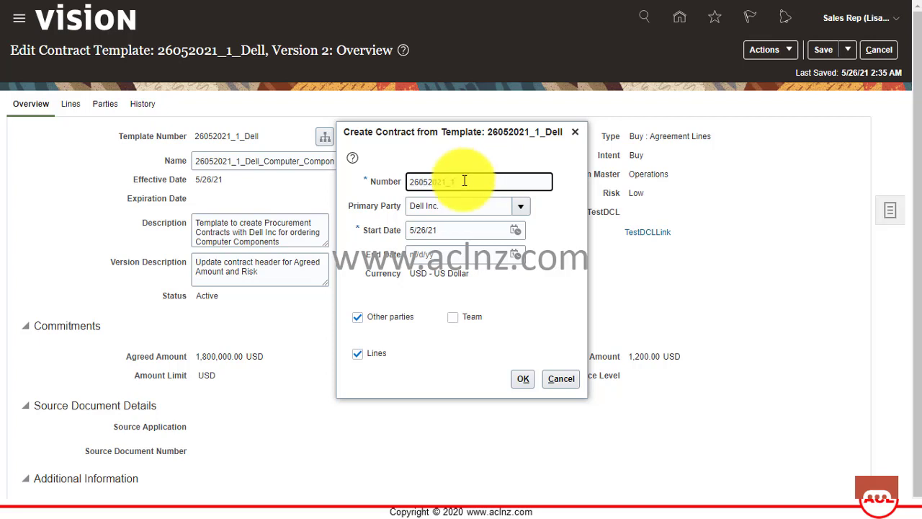
key(Tab)
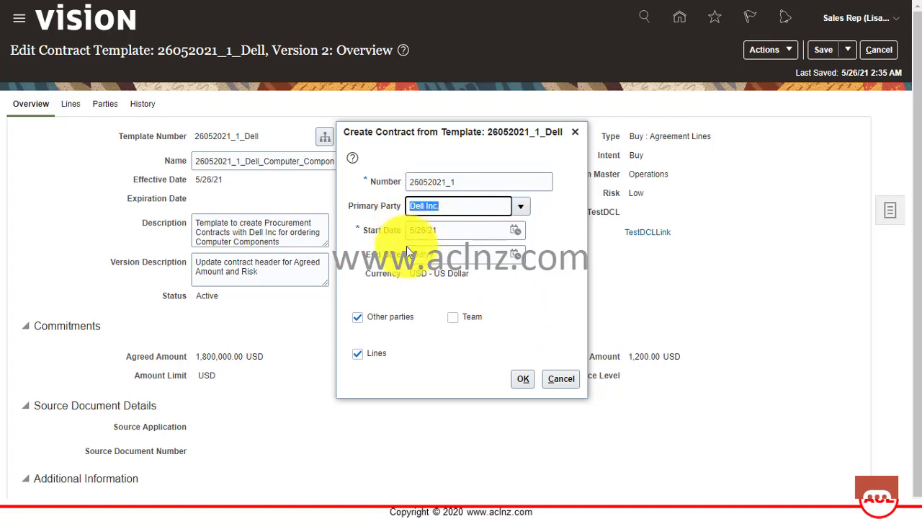
Set the end date to 5/26/22, include the team, and confirm creation.
click(454, 230)
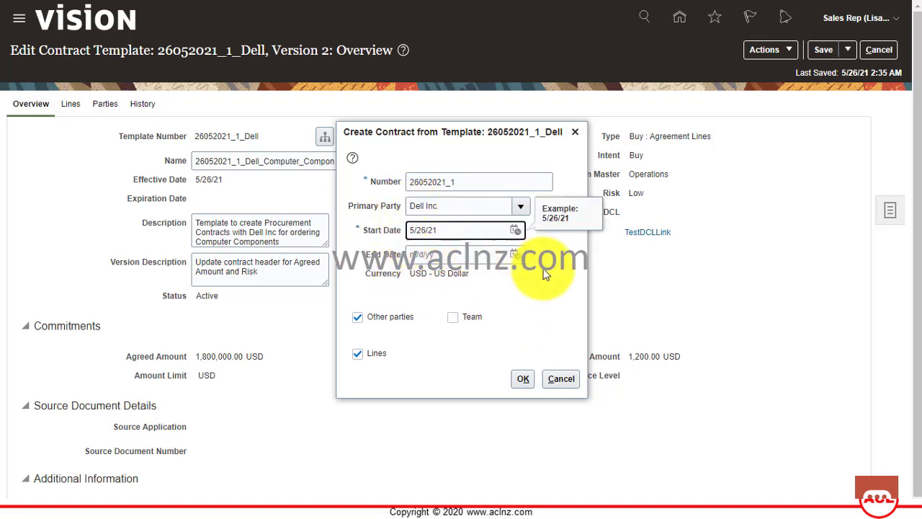
click(515, 255)
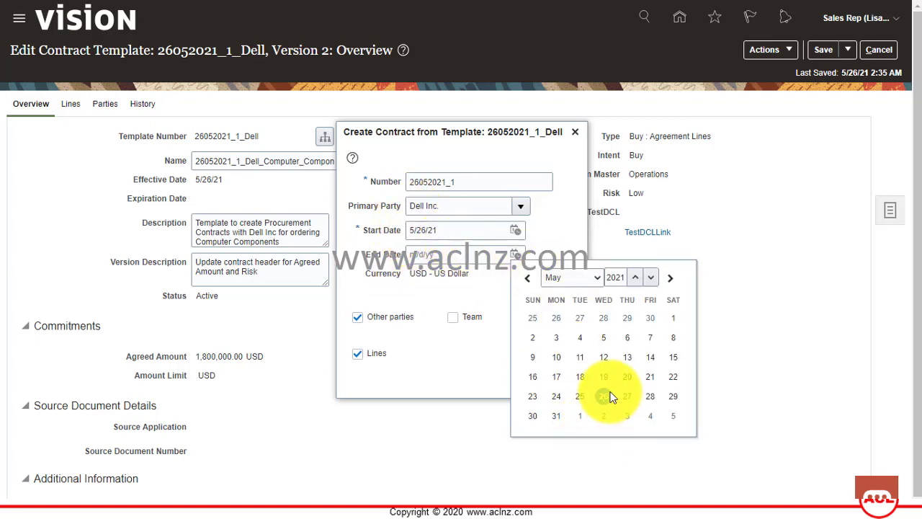
click(636, 277)
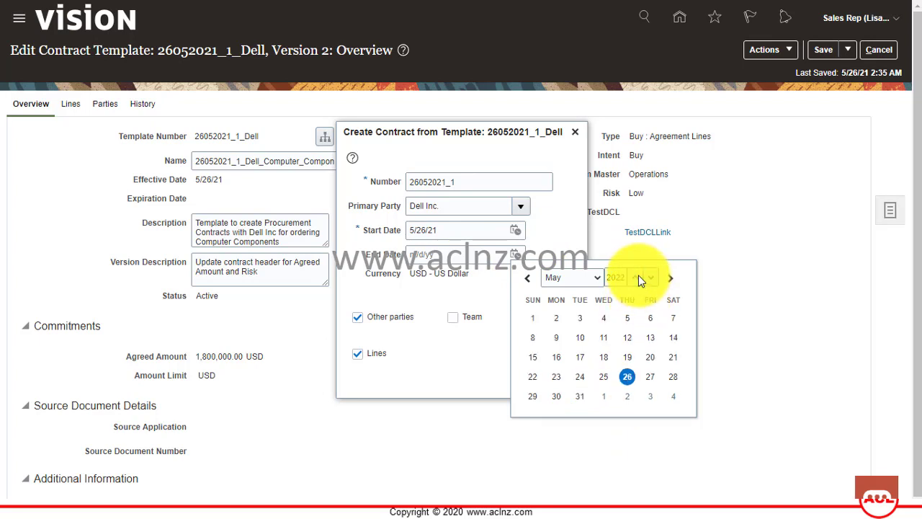
click(627, 376)
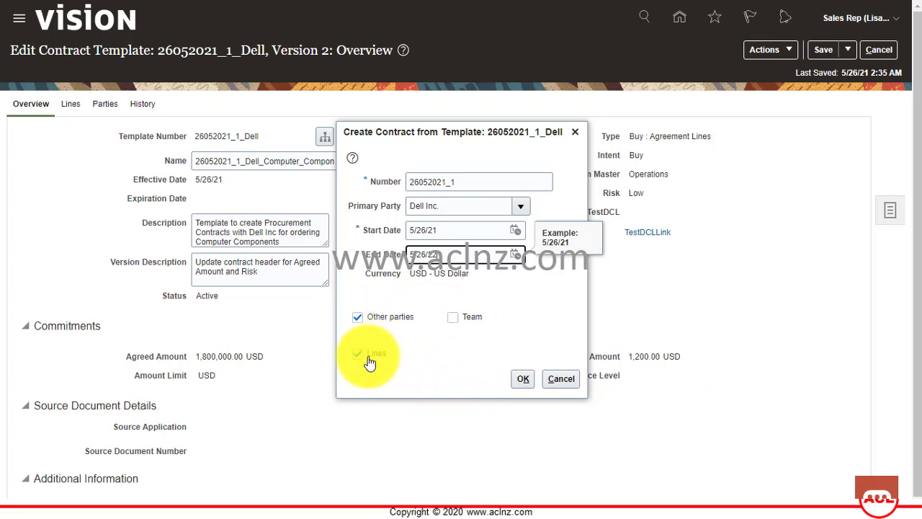
click(452, 318)
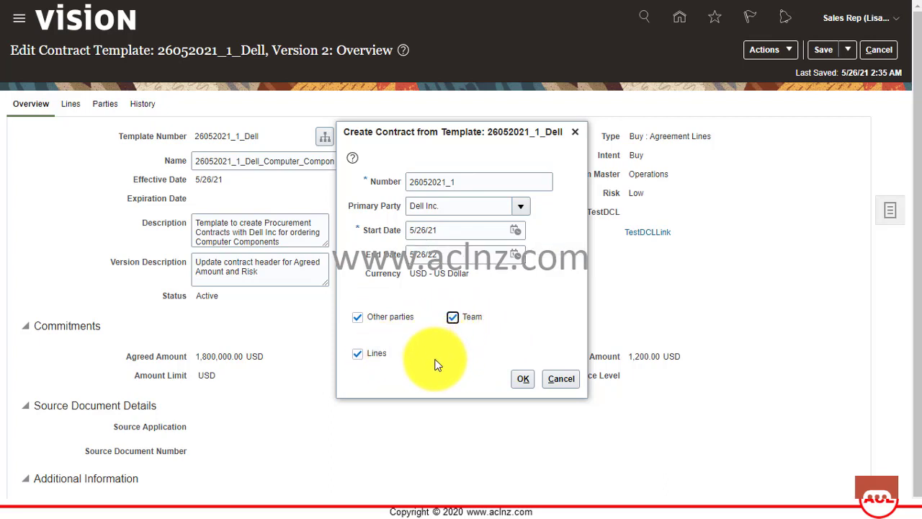
click(523, 382)
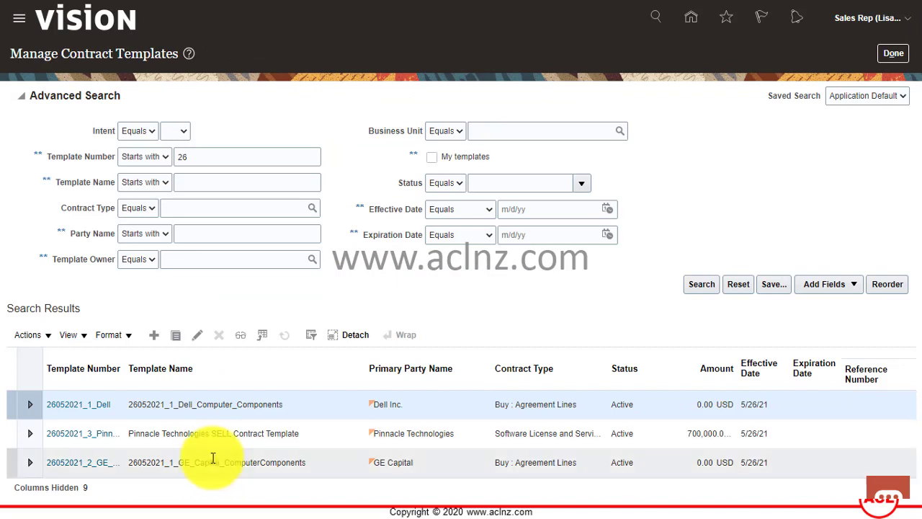
Choose Create Contract from Template for the Pinnacle Technologies SELL template.
click(223, 433)
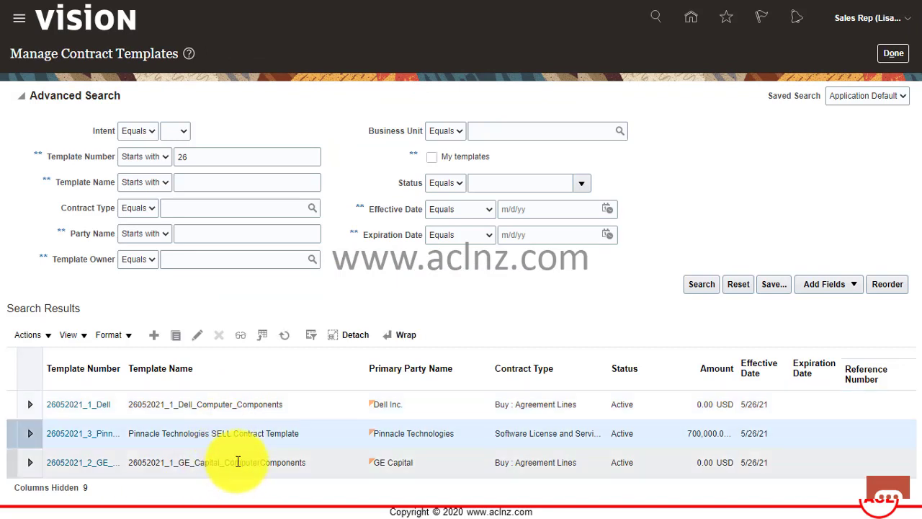
click(237, 461)
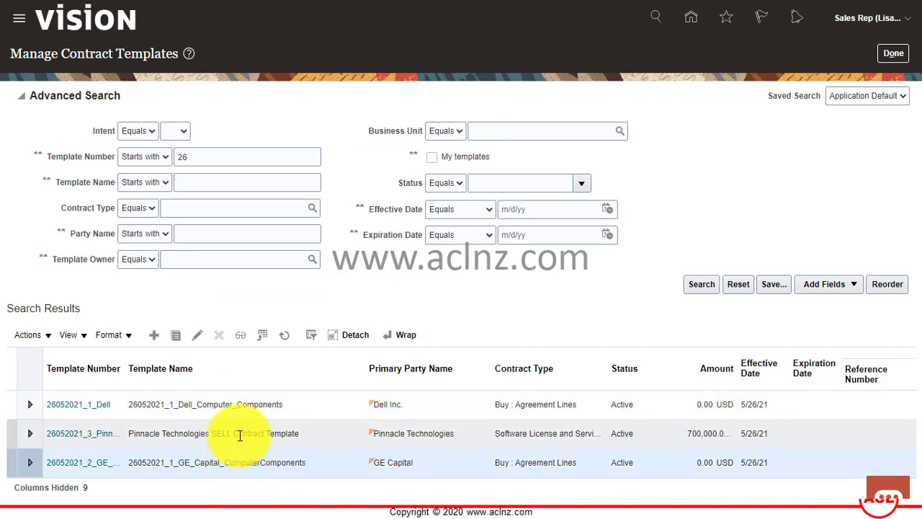
click(240, 435)
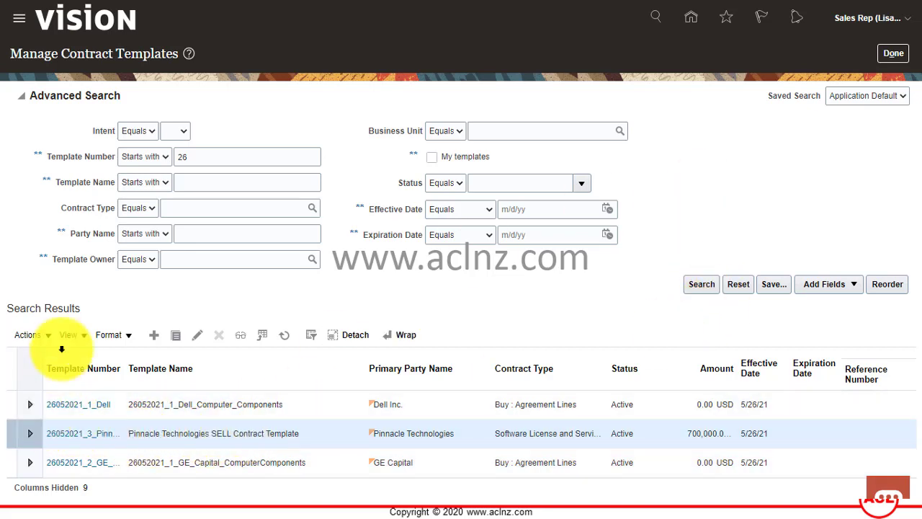
click(47, 336)
click(81, 249)
Enter contract number 26052021_11 with end date 5/26/21 and confirm.
click(432, 179)
text(26052021_11)
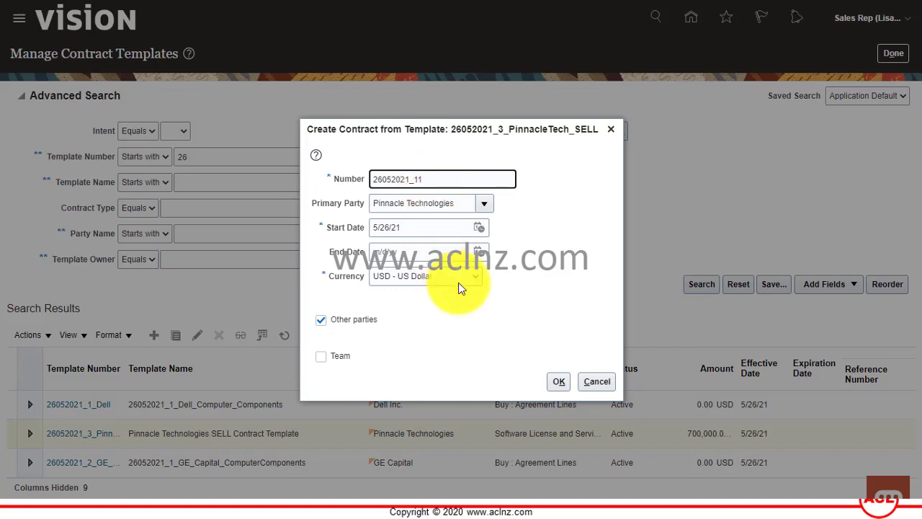
click(482, 253)
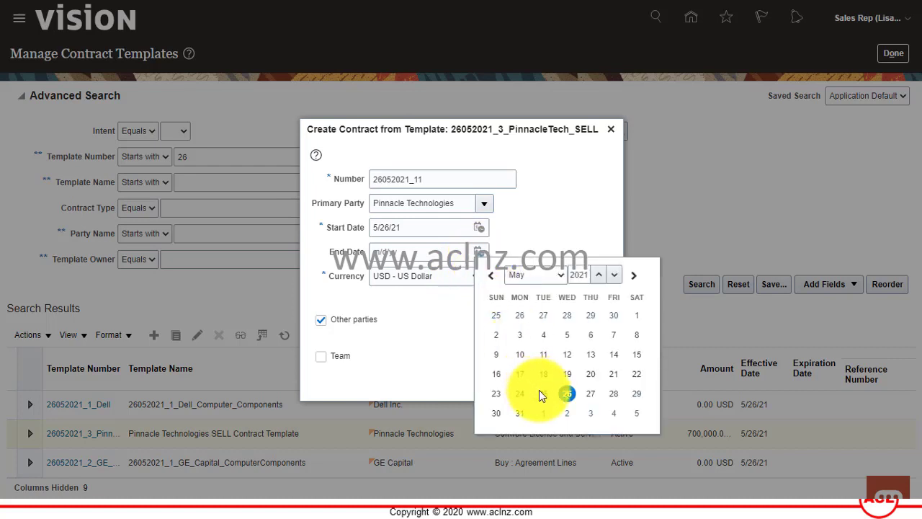
click(566, 392)
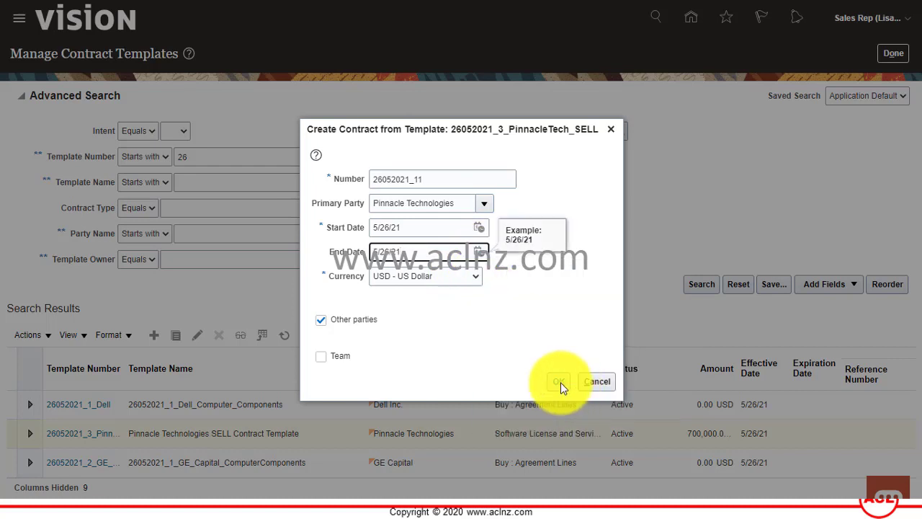
click(561, 382)
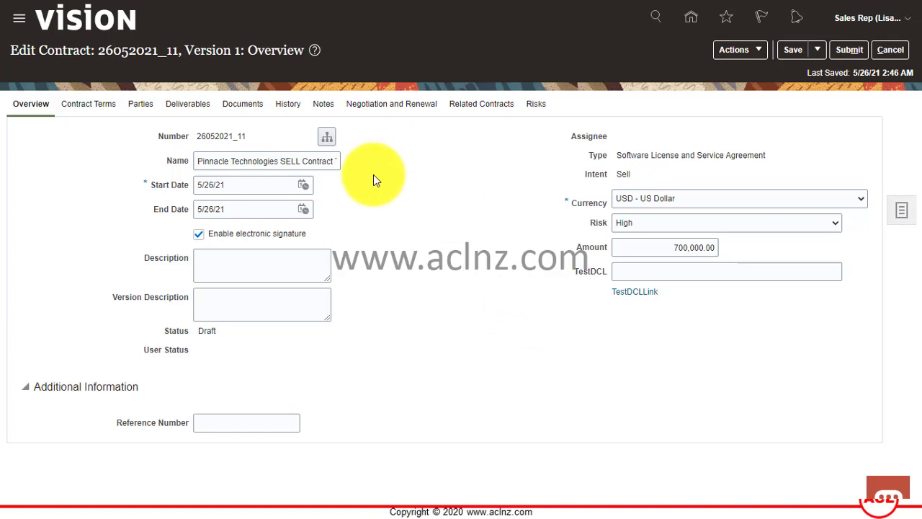
Change the contract amount to 800,000.00.
click(661, 247)
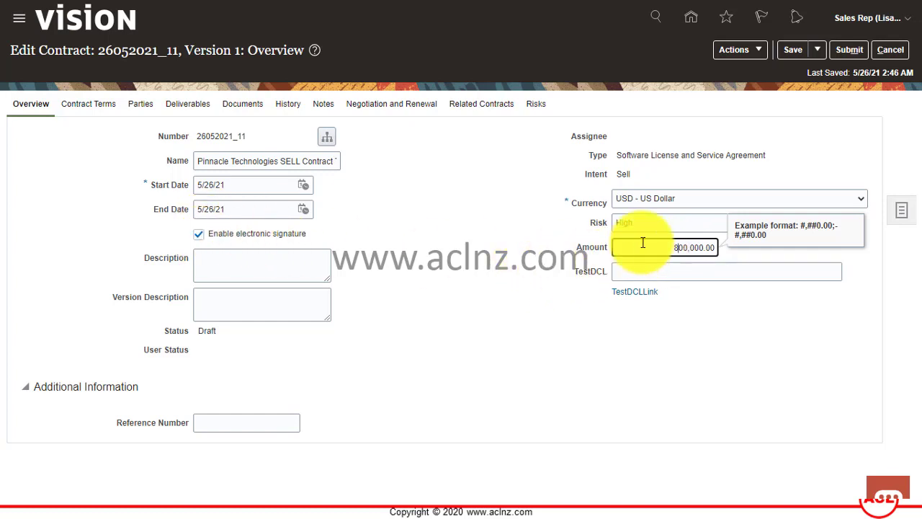
click(5, 150)
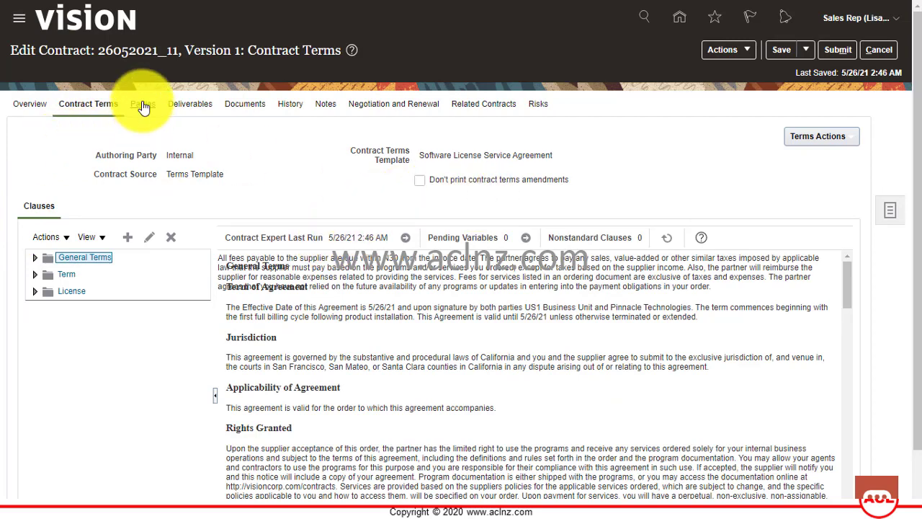
Review the Supplier party's team, save contract 26052021_11, and return to Overview.
click(142, 105)
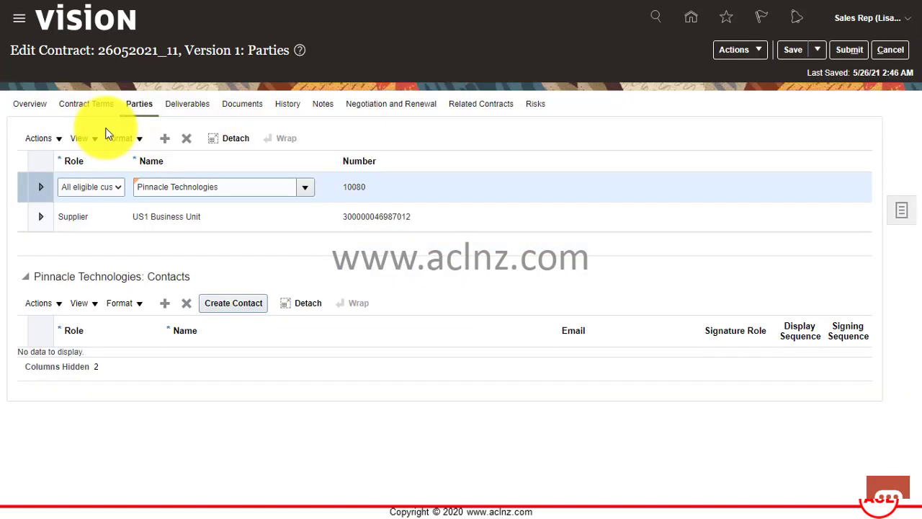
click(101, 218)
click(792, 49)
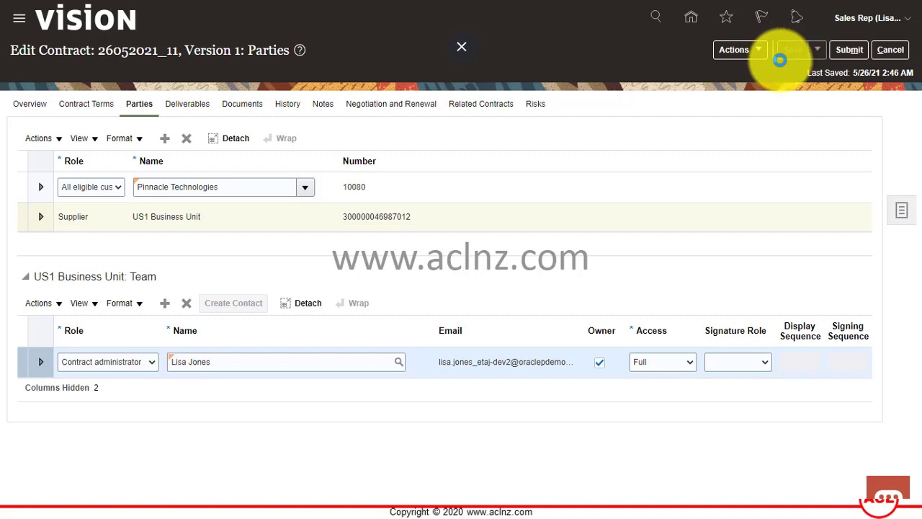
click(760, 50)
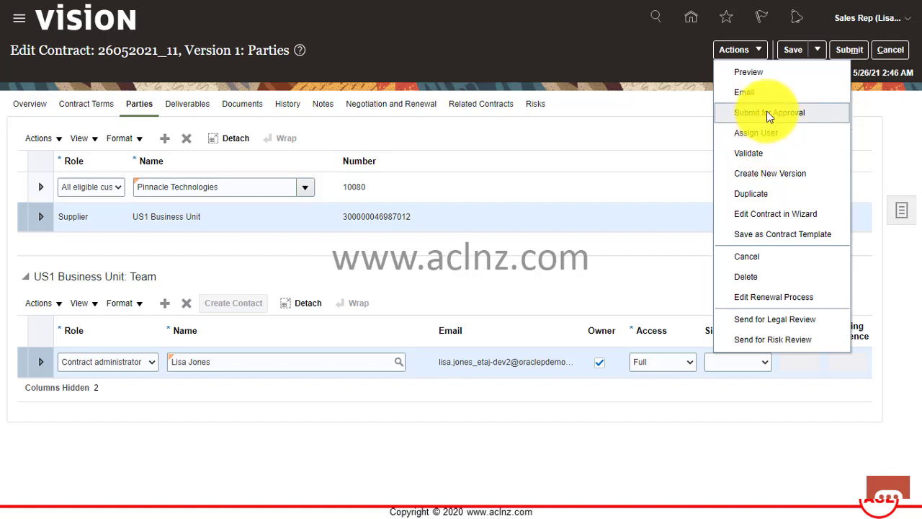
click(572, 137)
click(27, 104)
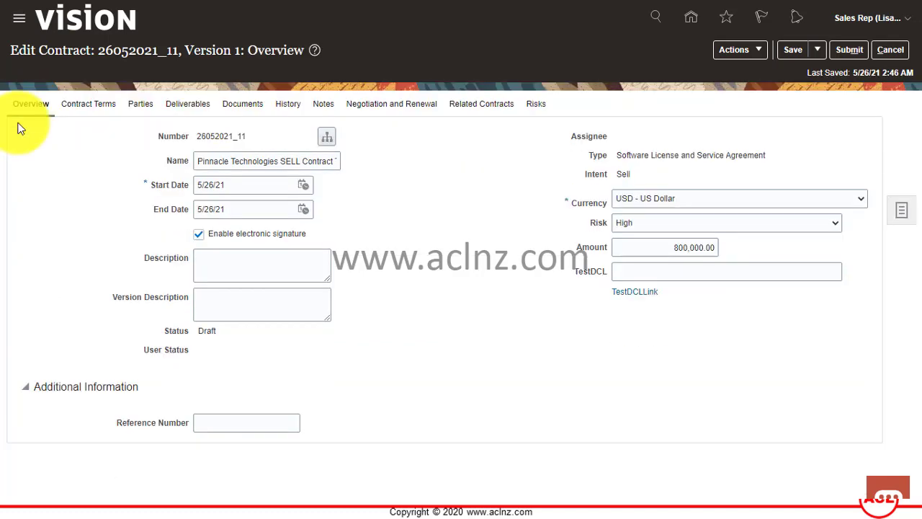